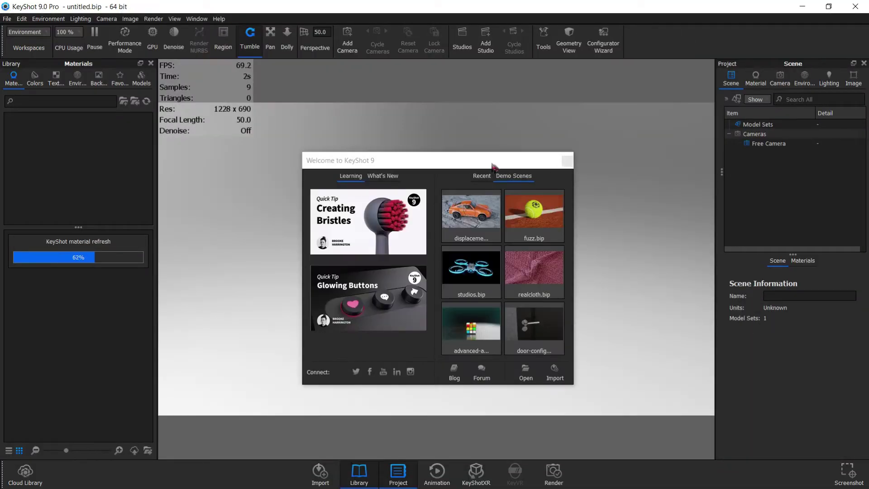
# Step: Dismiss the Welcome window and import Transparent bottle.SLDPRT from D:\My Works\2022\Tutorials
pyautogui.moveTo(492, 165); pyautogui.dragTo(474, 111)
pyautogui.click(549, 107)
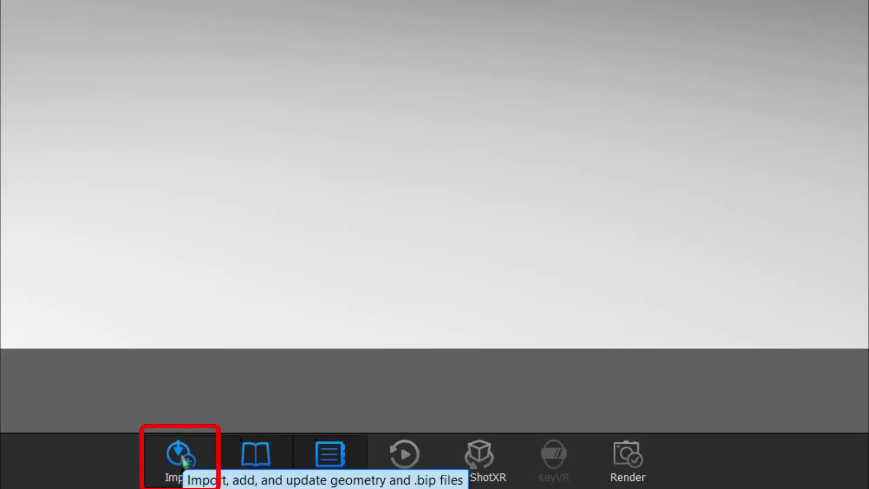
pyautogui.click(180, 454)
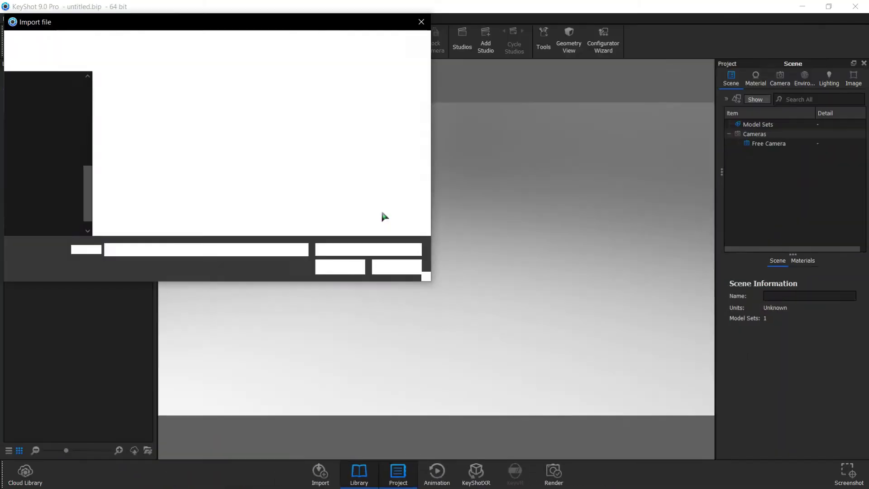
pyautogui.moveTo(218, 22); pyautogui.dragTo(362, 64)
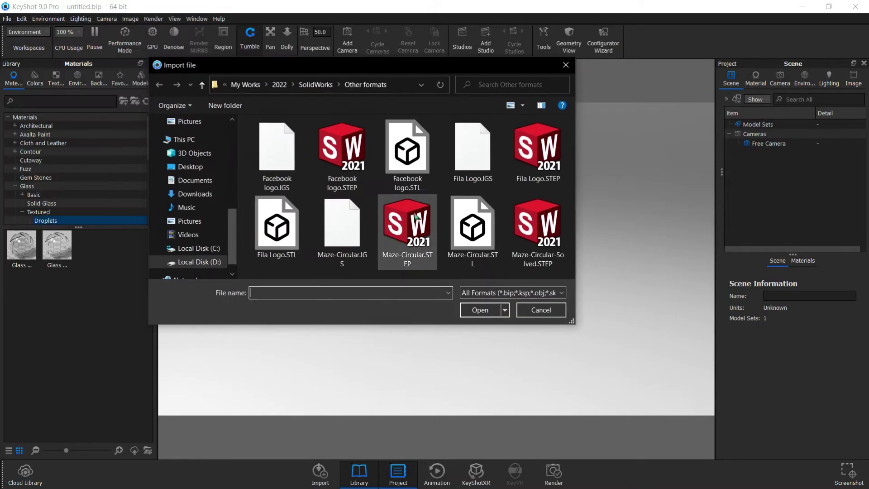
pyautogui.click(316, 85)
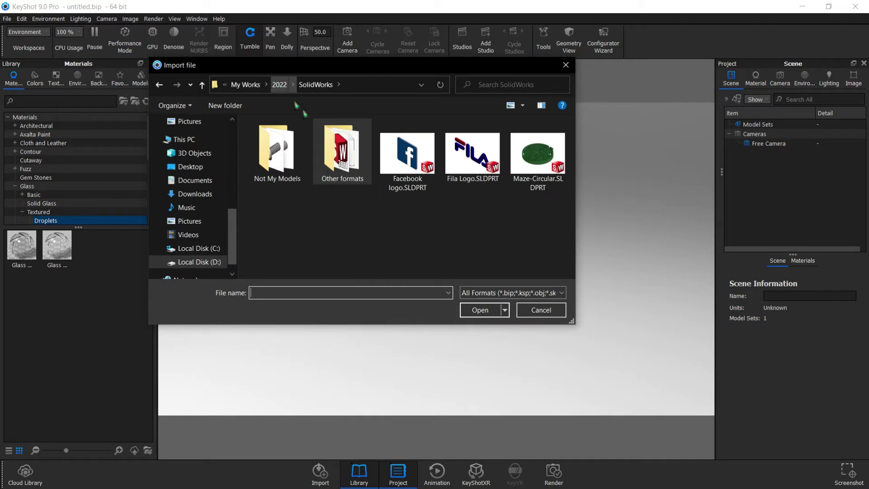
pyautogui.click(279, 84)
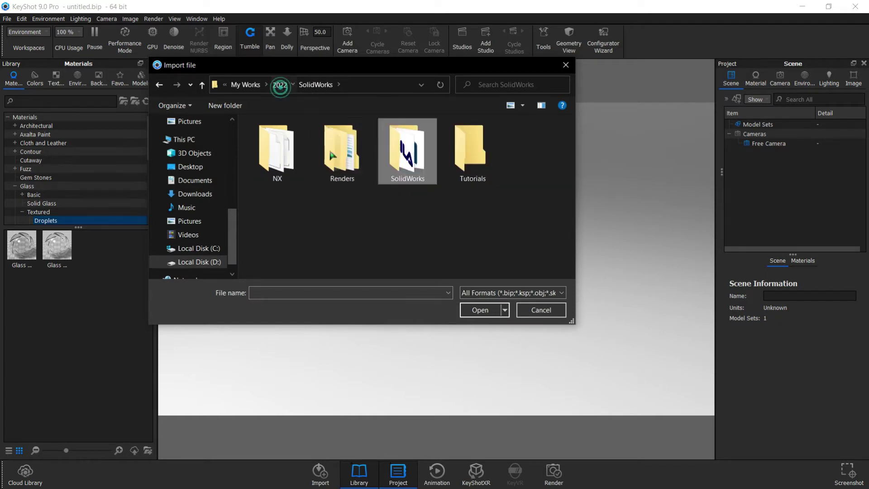
pyautogui.doubleClick(457, 152)
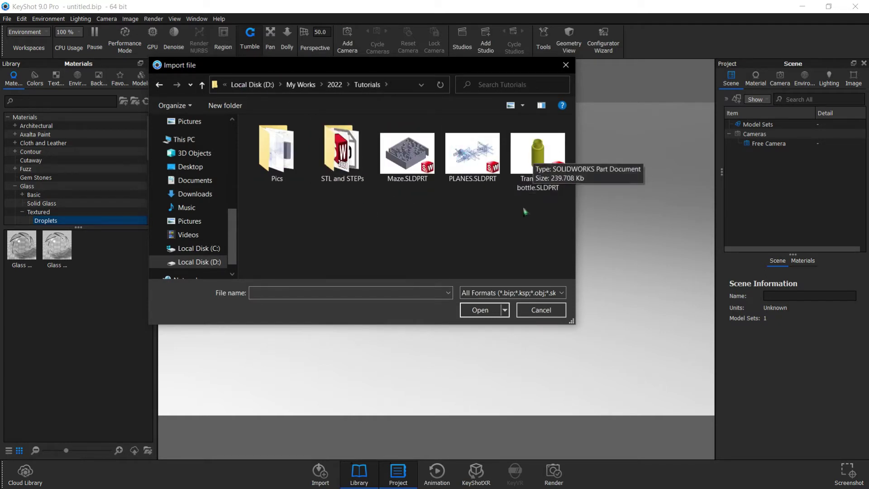
pyautogui.doubleClick(536, 156)
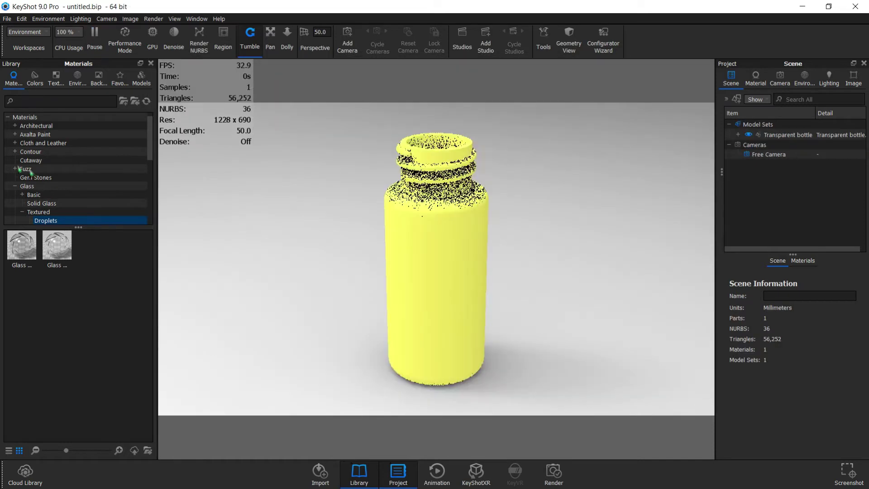
# Step: Apply a green Hard Shiny plastic from Plastic > Hard to the bottle
pyautogui.scroll(-4, 45, 172)
pyautogui.scroll(2, 49, 166)
pyautogui.scroll(-1, 49, 167)
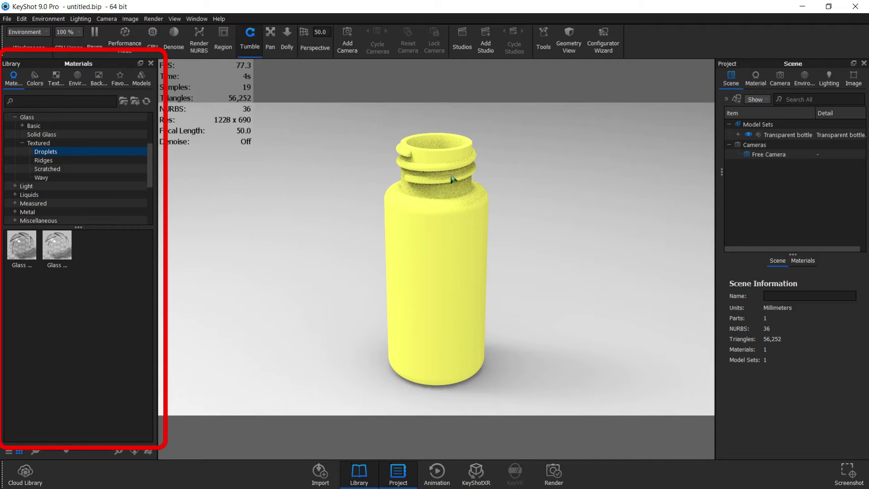
pyautogui.moveTo(451, 178)
pyautogui.mouseDown()
pyautogui.moveTo(451, 197)
pyautogui.moveTo(451, 183)
pyautogui.mouseUp()
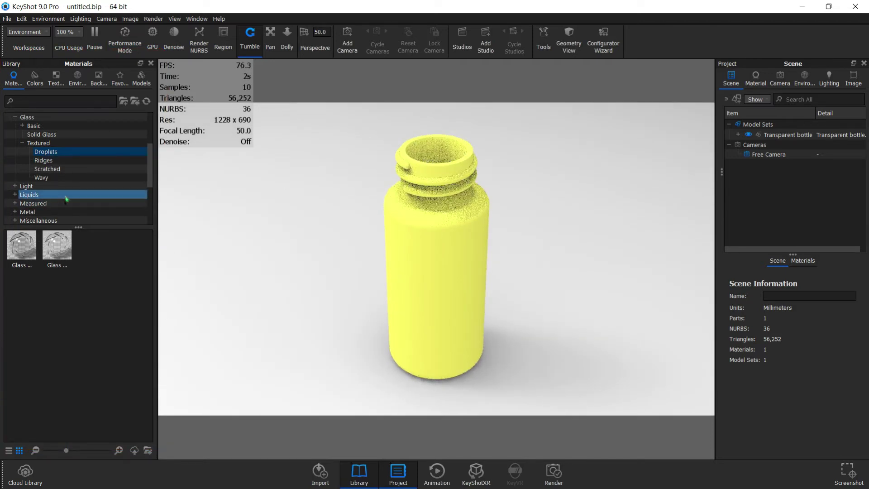
pyautogui.scroll(-3, 66, 198)
pyautogui.doubleClick(25, 187)
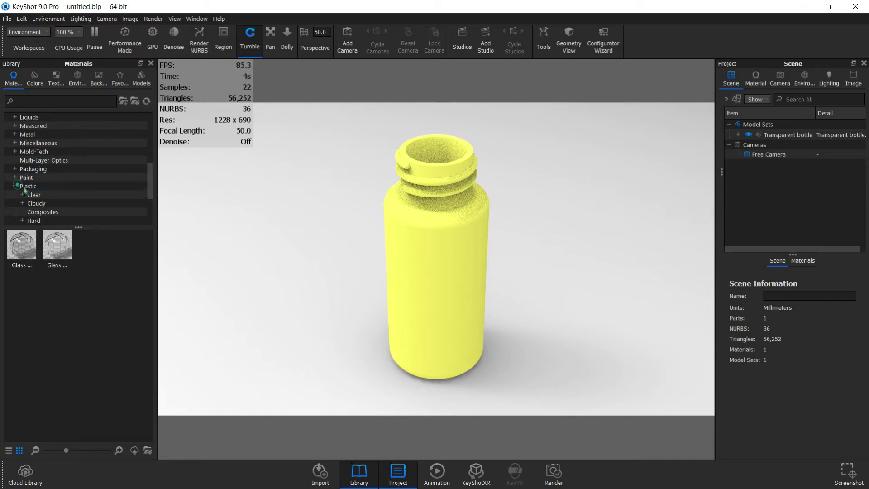
pyautogui.click(50, 186)
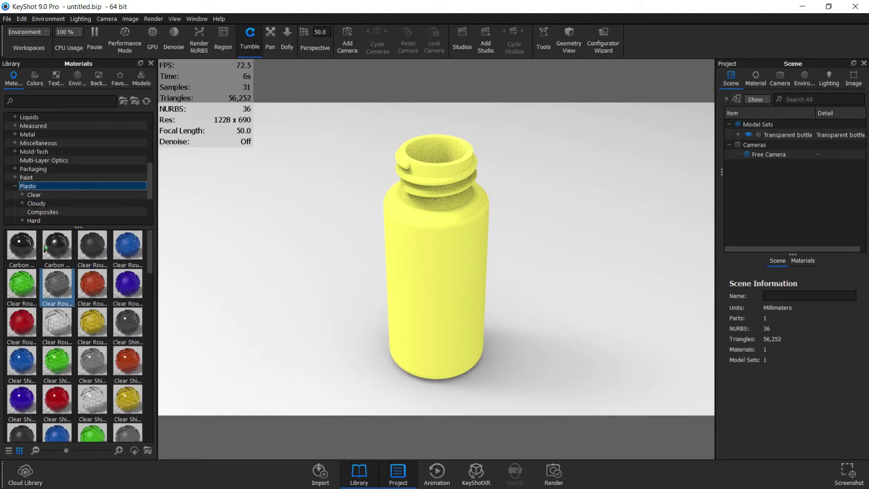
pyautogui.scroll(-1, 57, 203)
pyautogui.click(53, 195)
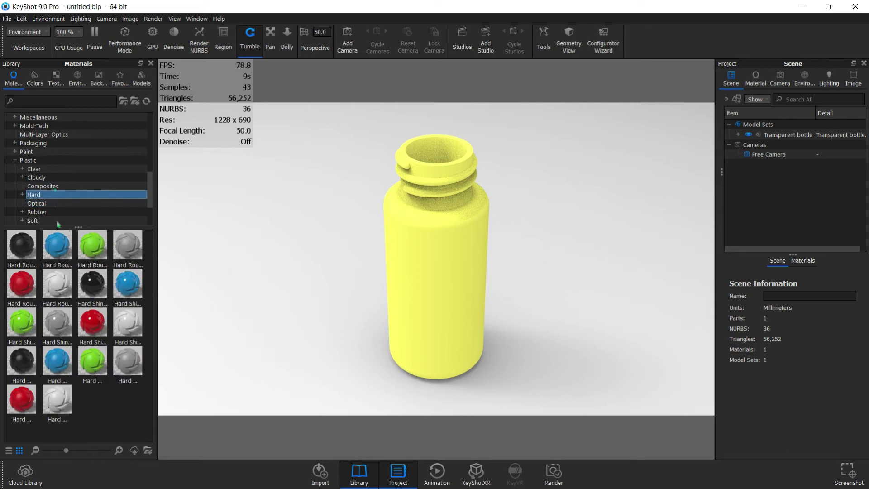
pyautogui.moveTo(16, 324); pyautogui.dragTo(415, 296)
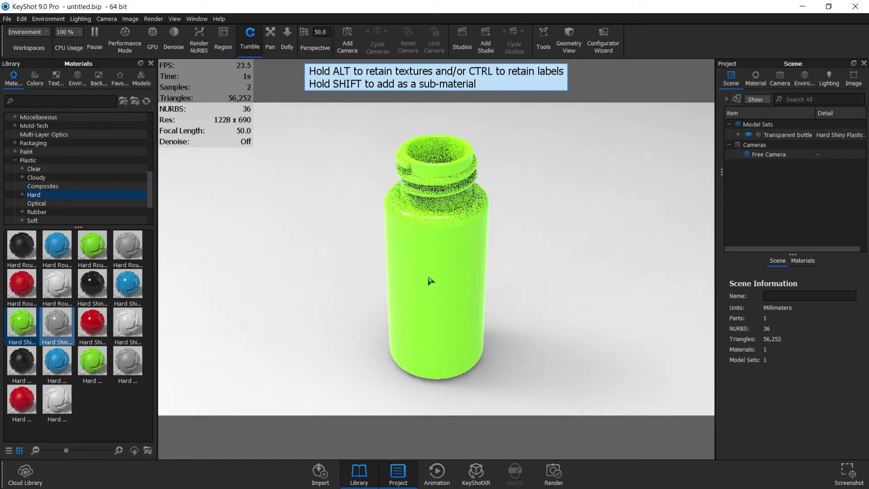
# Step: Replace it with Plastic Cloudy Shiny Green 3mm from the Cloudy category
pyautogui.click(54, 178)
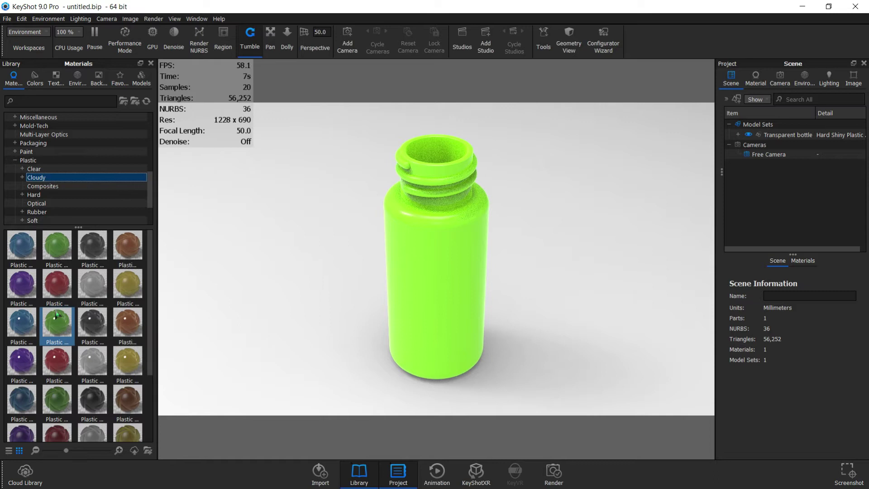
pyautogui.moveTo(56, 314)
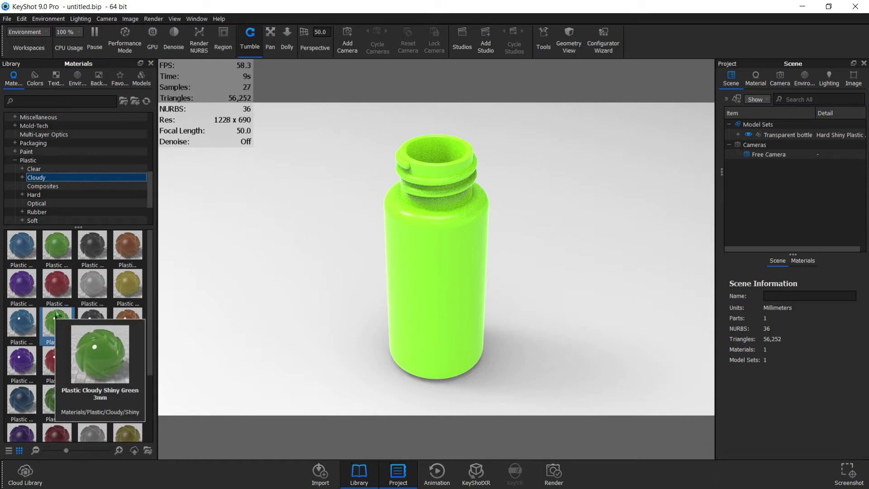
pyautogui.moveTo(56, 314); pyautogui.dragTo(453, 362)
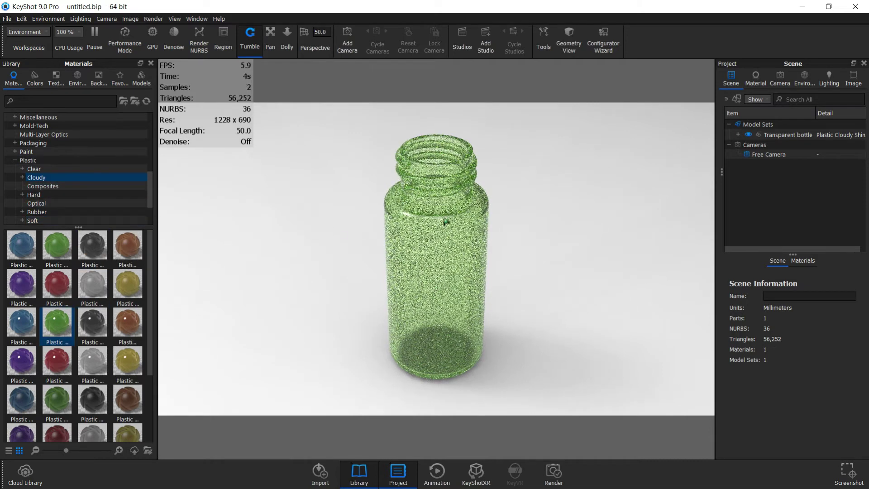
# Step: Try the red wavy glass from Glass > Wavy on the bottle
pyautogui.scroll(6, 41, 158)
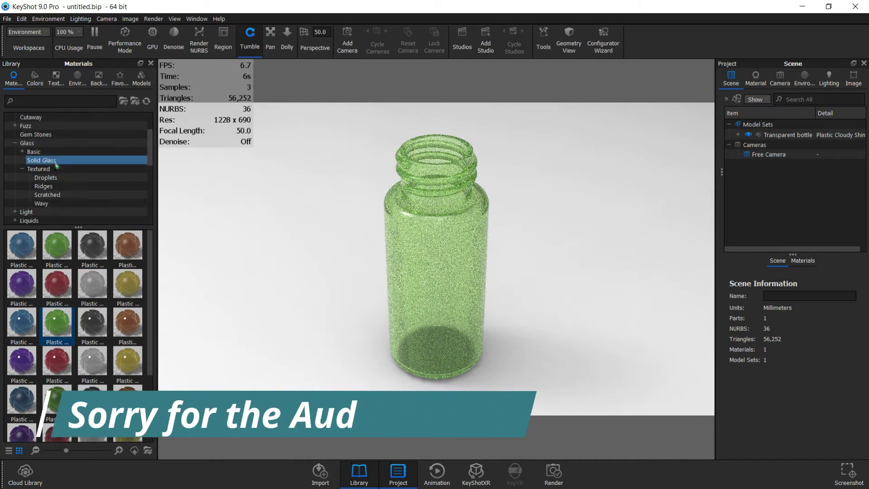
pyautogui.click(50, 170)
pyautogui.scroll(-2, 59, 150)
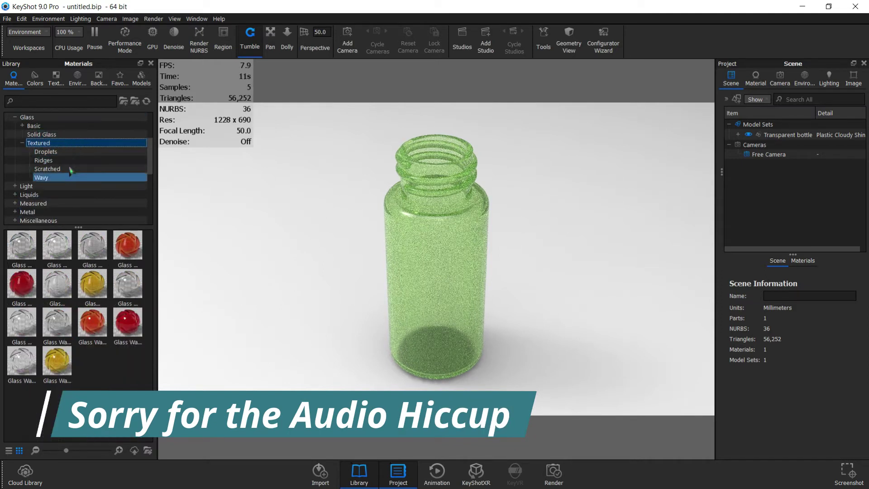
pyautogui.click(69, 168)
pyautogui.click(61, 178)
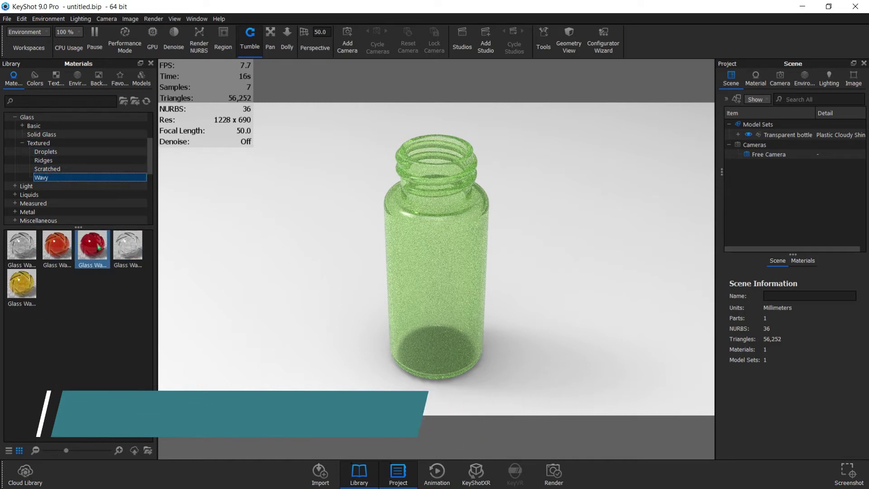
pyautogui.moveTo(92, 246); pyautogui.dragTo(449, 305)
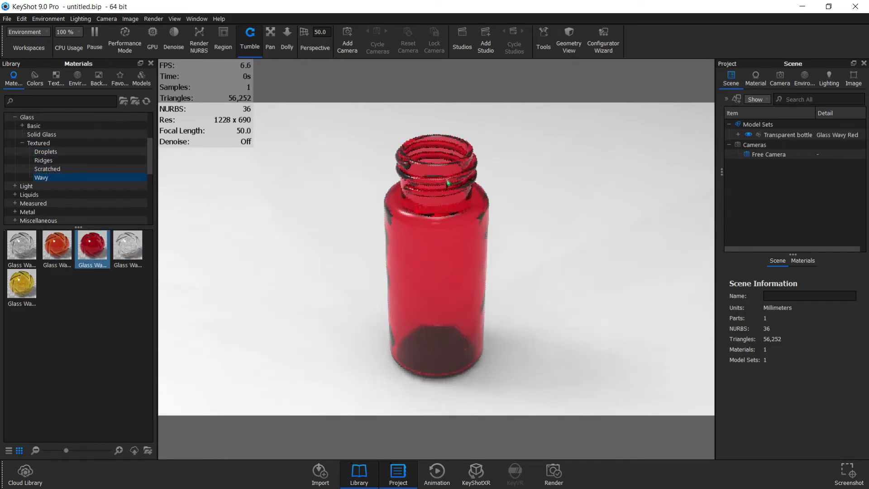
# Step: Try clear droplets glass, then apply orange Solid Glass to the bottle
pyautogui.scroll(1, 167, 197)
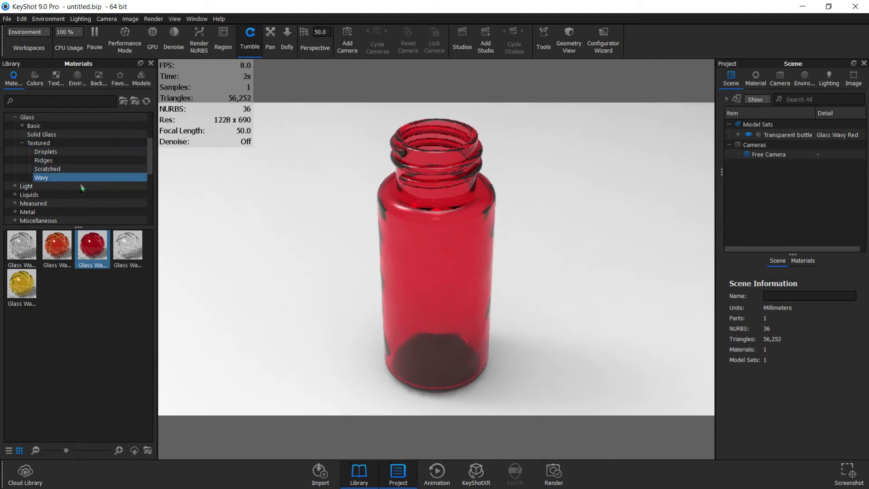
pyautogui.click(50, 152)
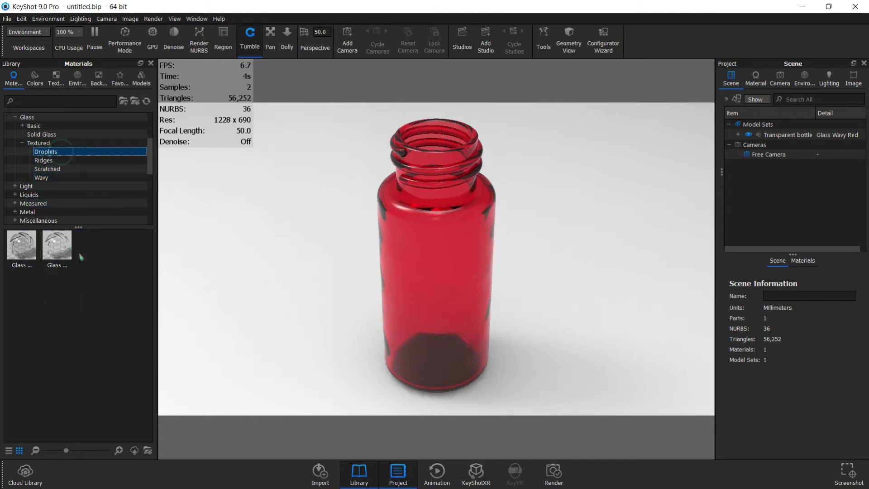
pyautogui.moveTo(62, 236); pyautogui.dragTo(426, 261)
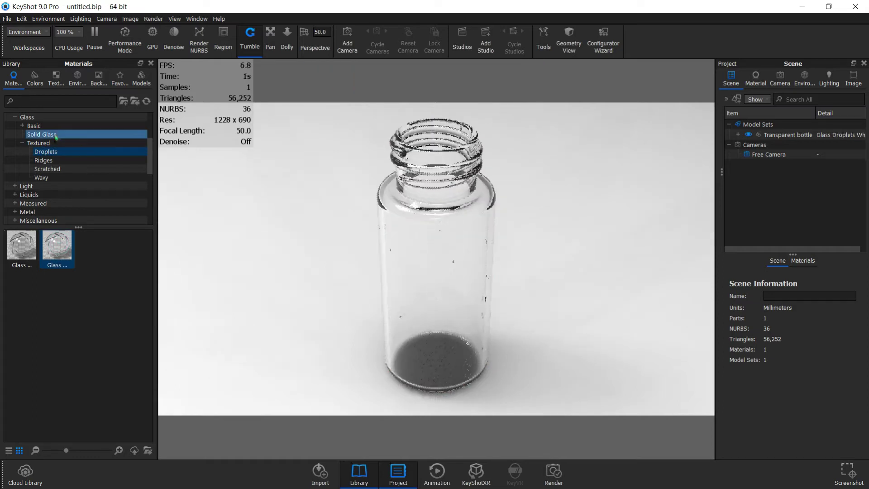
pyautogui.click(50, 133)
pyautogui.moveTo(100, 247); pyautogui.dragTo(403, 255)
# Step: Try black basic glass, then red wavy glass on the bottle
pyautogui.click(40, 125)
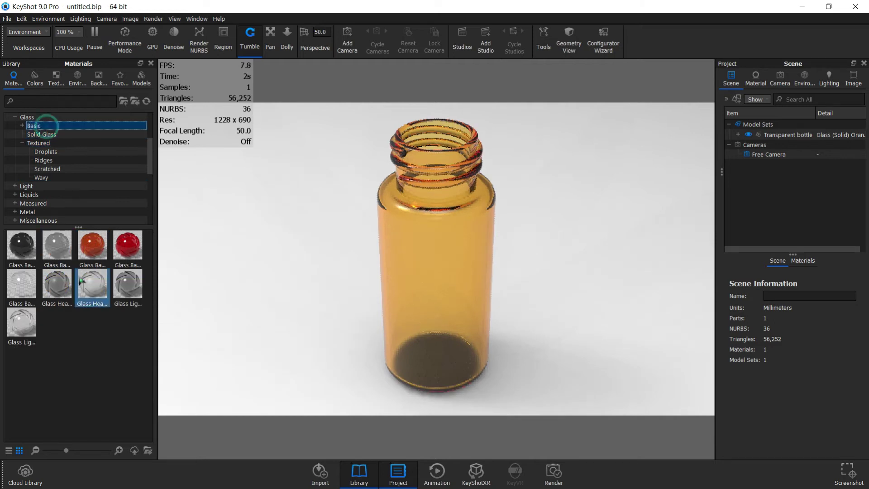
pyautogui.moveTo(21, 245); pyautogui.dragTo(417, 280)
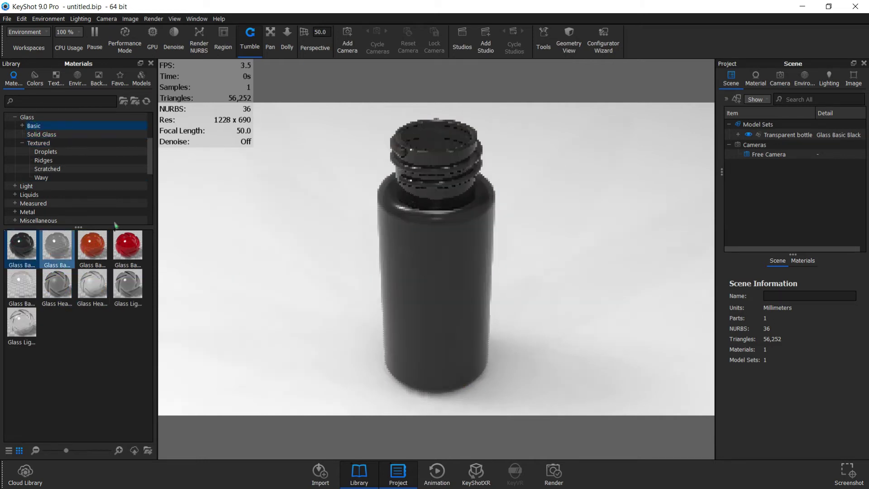
pyautogui.click(63, 135)
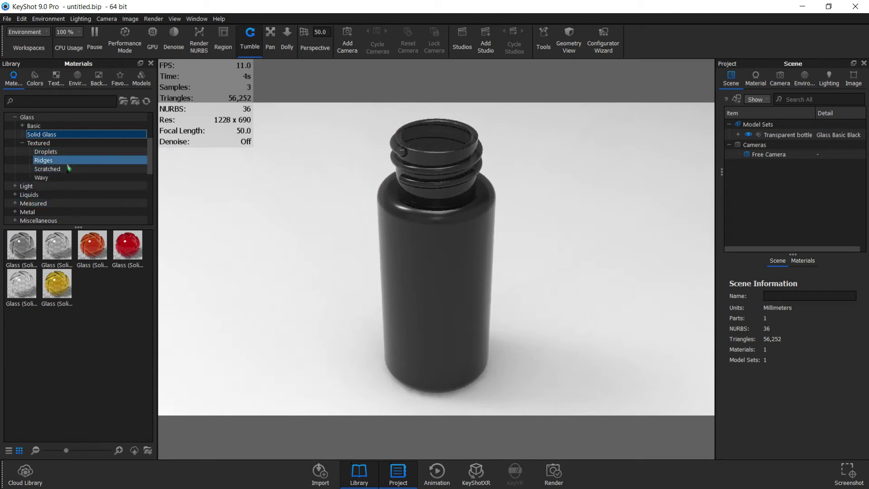
pyautogui.click(63, 168)
pyautogui.click(60, 178)
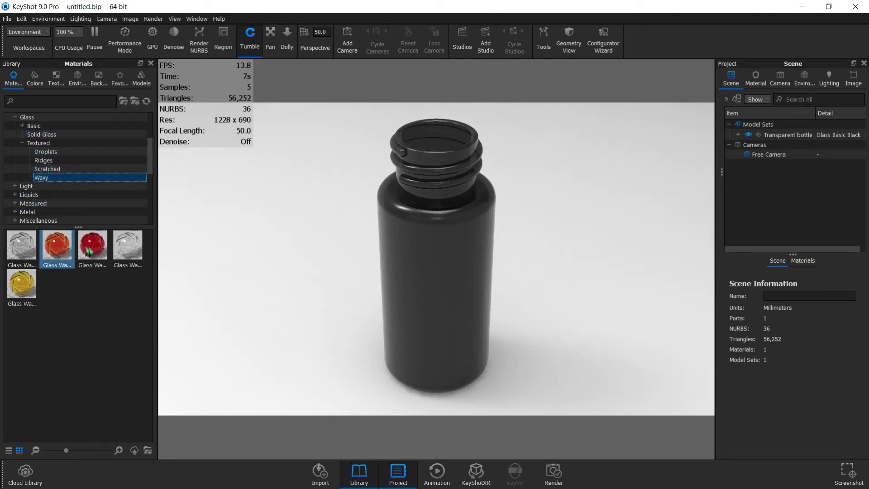
pyautogui.moveTo(91, 249)
pyautogui.mouseDown()
pyautogui.moveTo(416, 287)
pyautogui.moveTo(400, 296)
pyautogui.mouseUp()
# Step: Try Glass Ridges Red, then reapply Glass Wavy Red #2 to the bottle
pyautogui.click(44, 160)
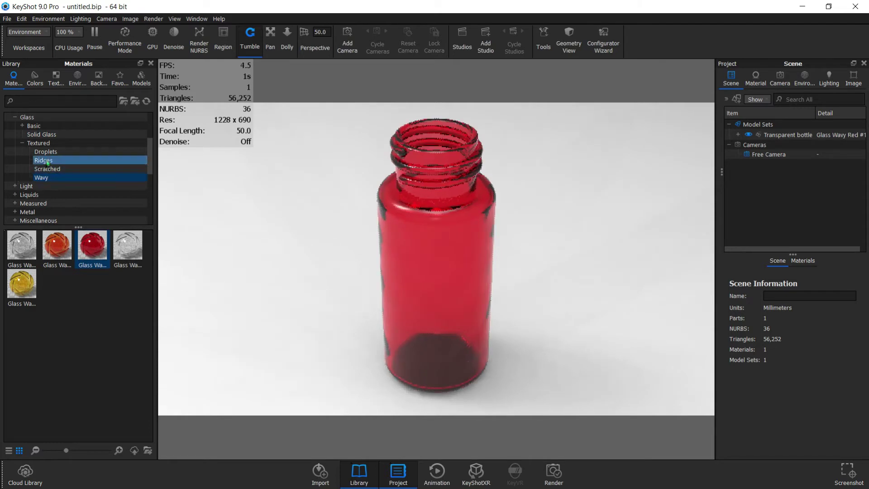
pyautogui.moveTo(92, 246); pyautogui.dragTo(460, 292)
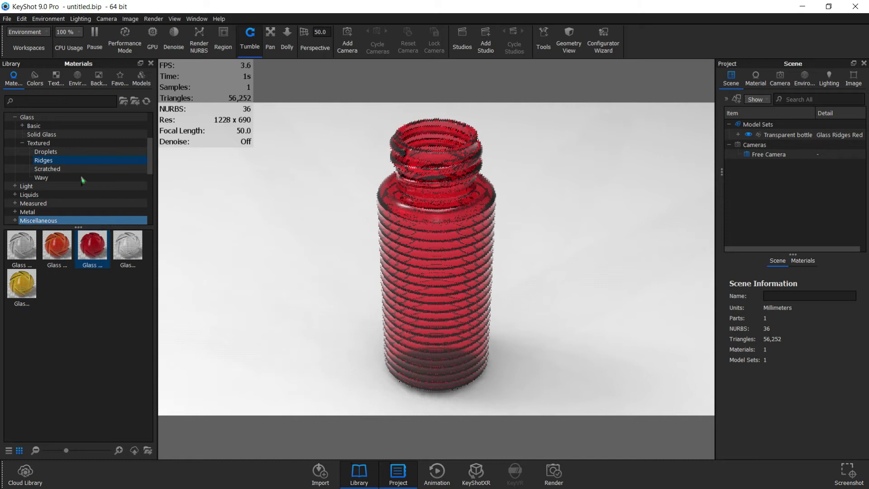
pyautogui.click(59, 169)
pyautogui.click(53, 179)
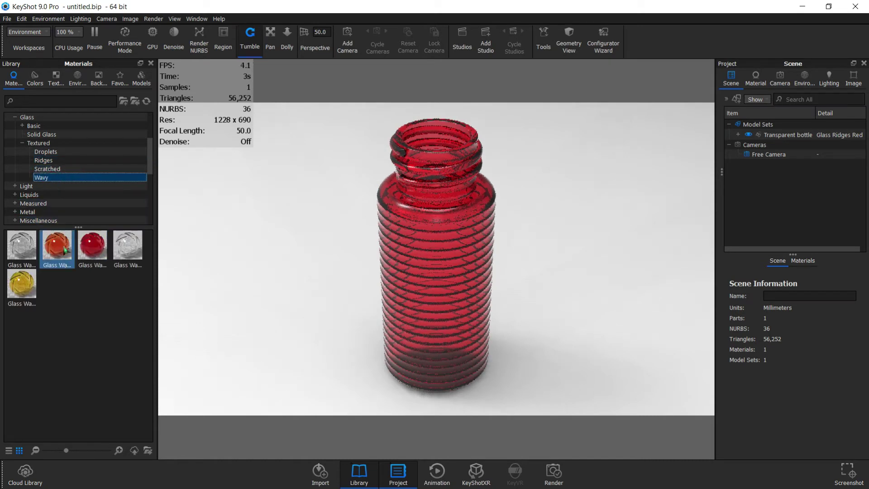
pyautogui.moveTo(92, 248)
pyautogui.mouseDown()
pyautogui.moveTo(436, 368)
pyautogui.moveTo(455, 219)
pyautogui.mouseUp()
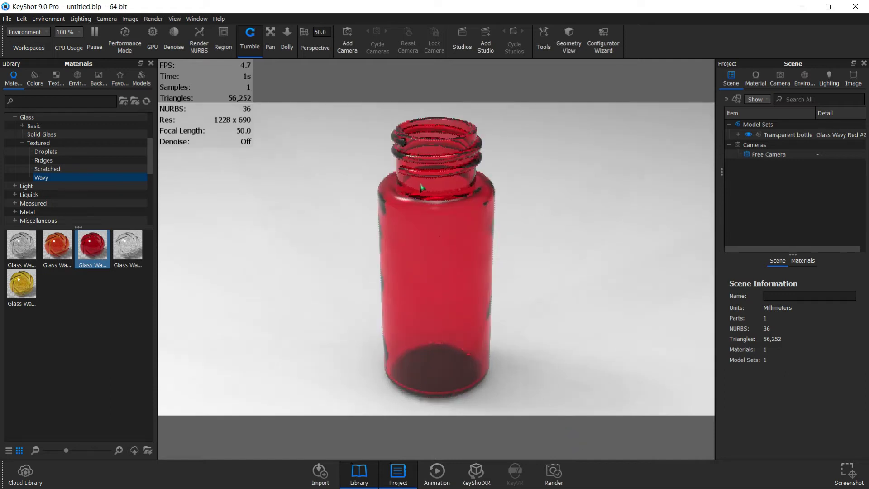
# Step: Render a JPEG still of the bottle with quality limited to 300 maximum samples
pyautogui.click(553, 473)
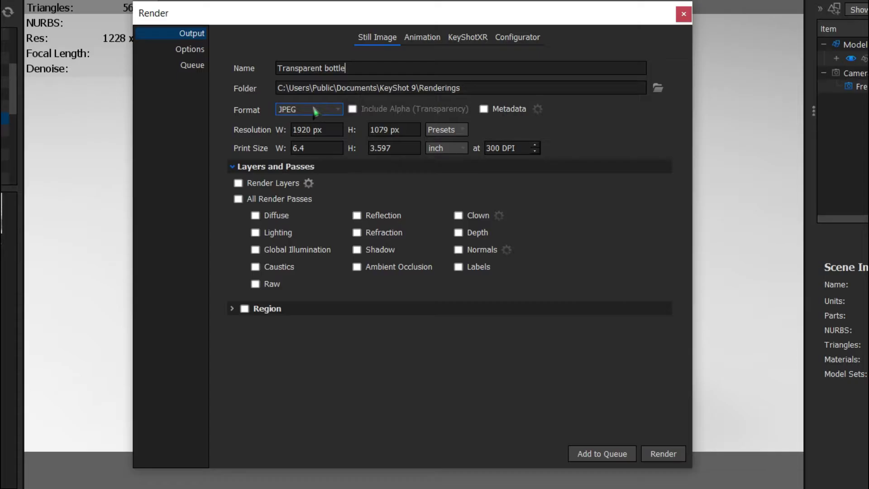
pyautogui.click(363, 172)
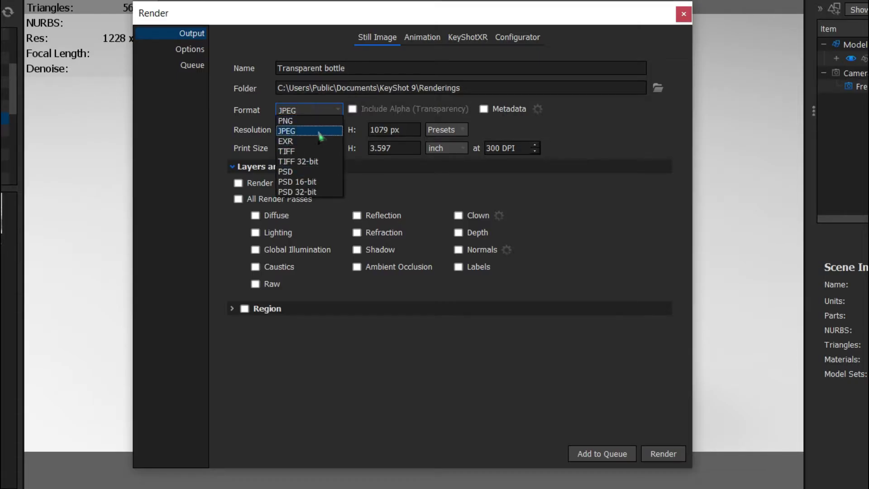
pyautogui.click(320, 108)
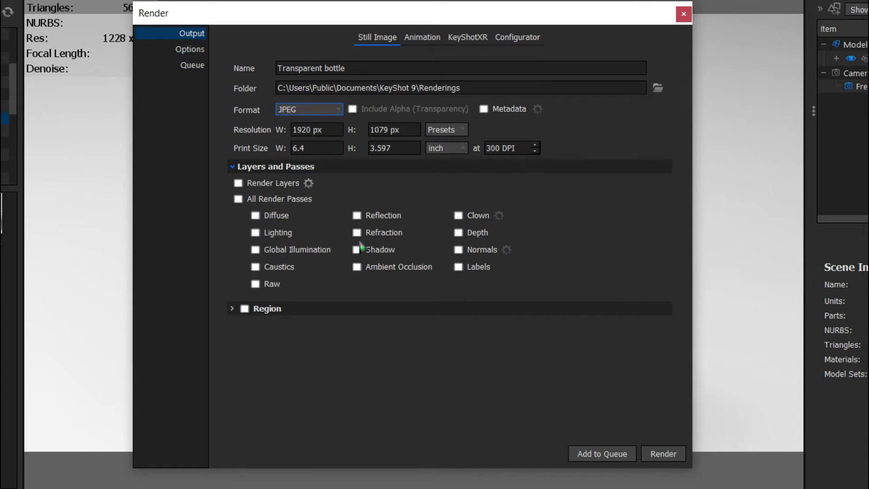
pyautogui.click(196, 49)
pyautogui.click(402, 95)
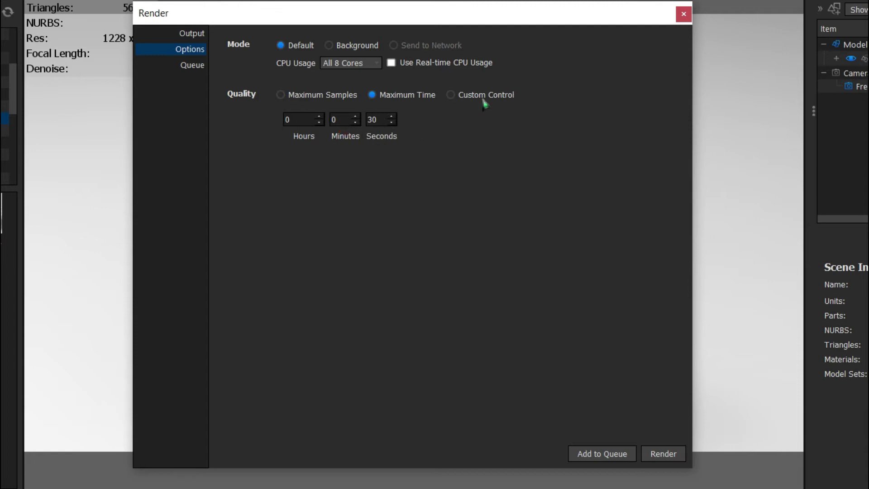
pyautogui.click(320, 96)
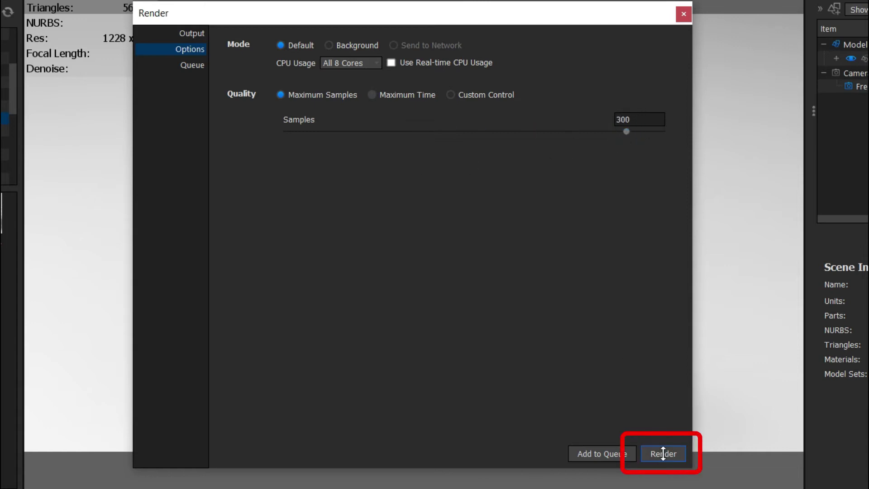
pyautogui.click(663, 453)
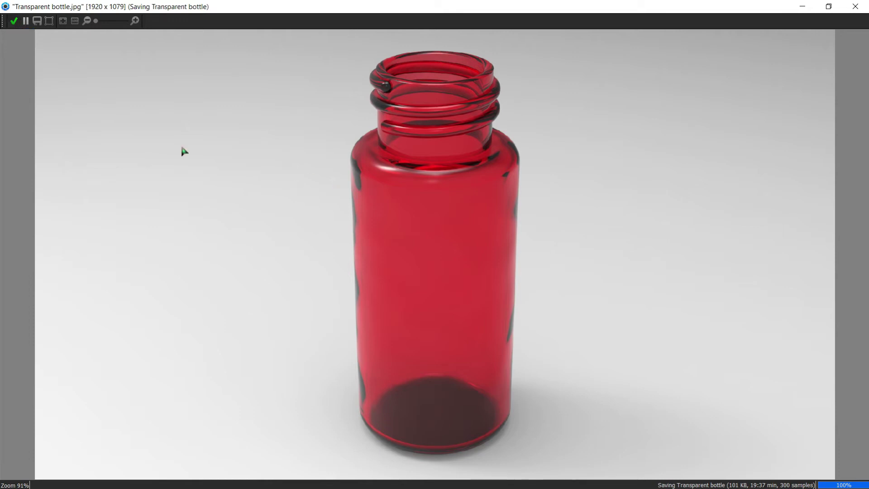
# Step: Close the finished render window once Transparent bottle.jpg is saved
pyautogui.click(14, 21)
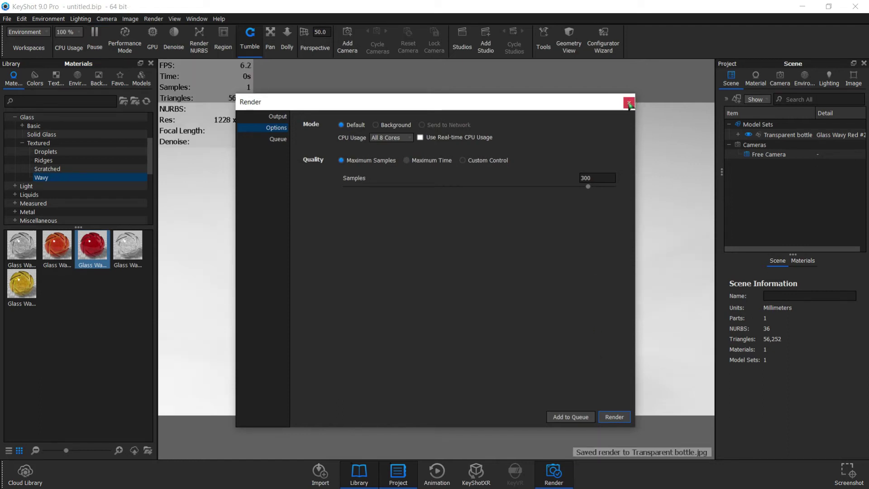
# Step: Close the Render settings and list the Plastic > Hard materials in the library
pyautogui.click(629, 103)
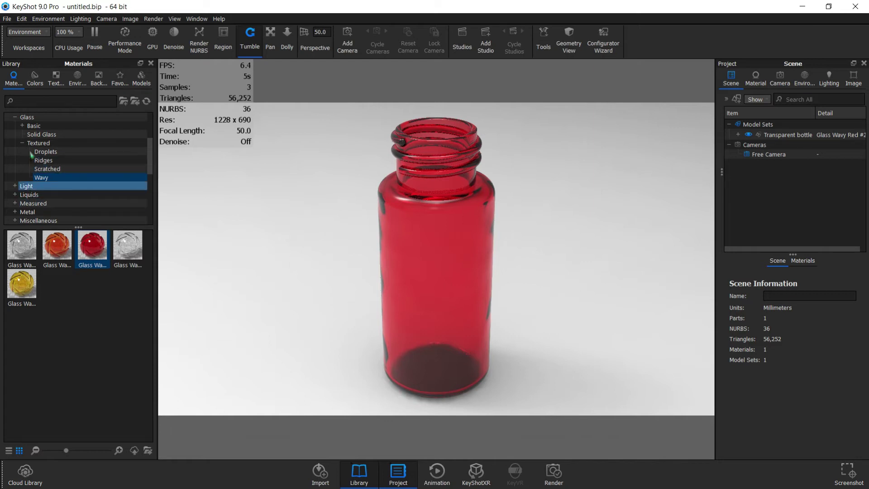
pyautogui.scroll(-5, 73, 172)
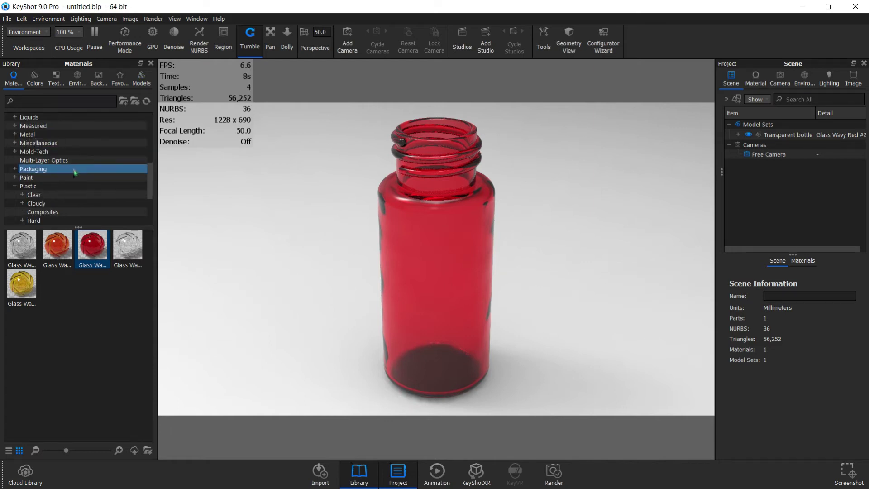
pyautogui.click(68, 169)
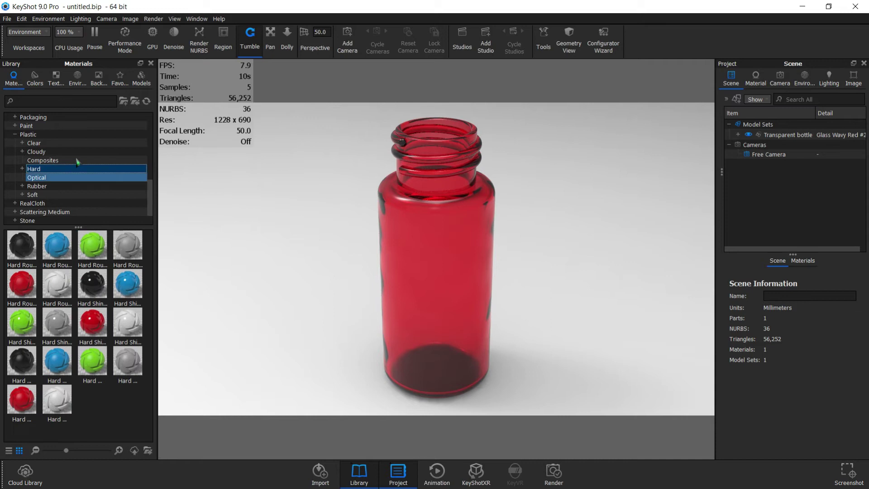
pyautogui.scroll(2, 67, 161)
pyautogui.scroll(7, 65, 158)
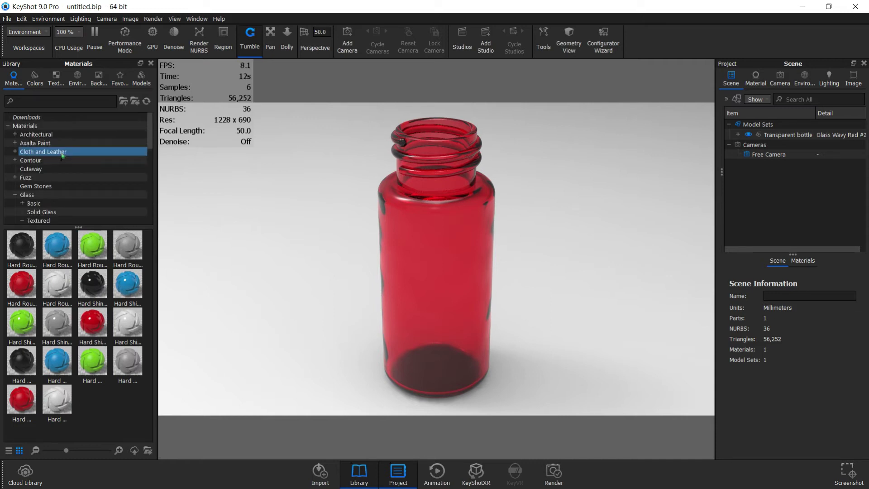
pyautogui.scroll(-8, 63, 172)
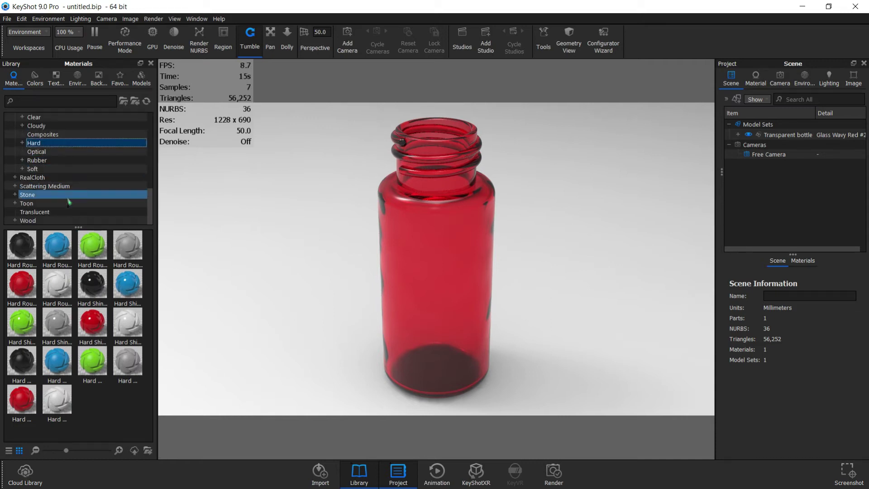
pyautogui.scroll(6, 69, 209)
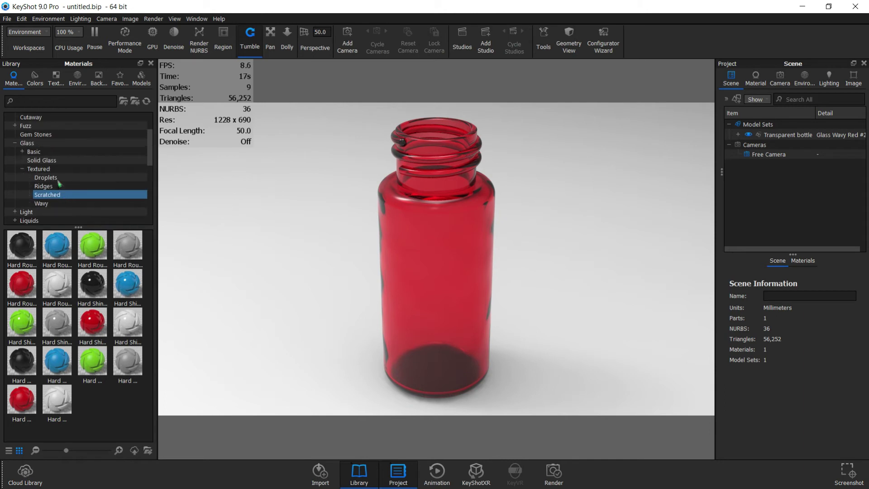
pyautogui.scroll(-3, 72, 177)
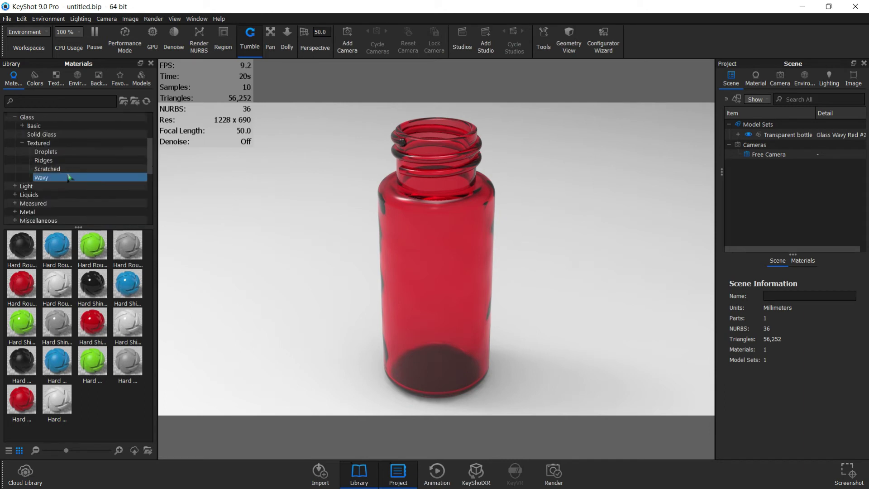
pyautogui.scroll(-2, 68, 178)
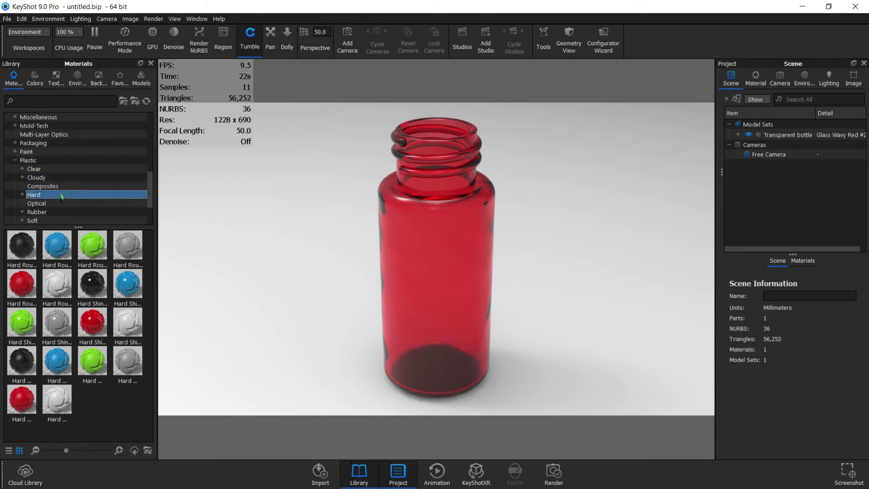
pyautogui.click(58, 186)
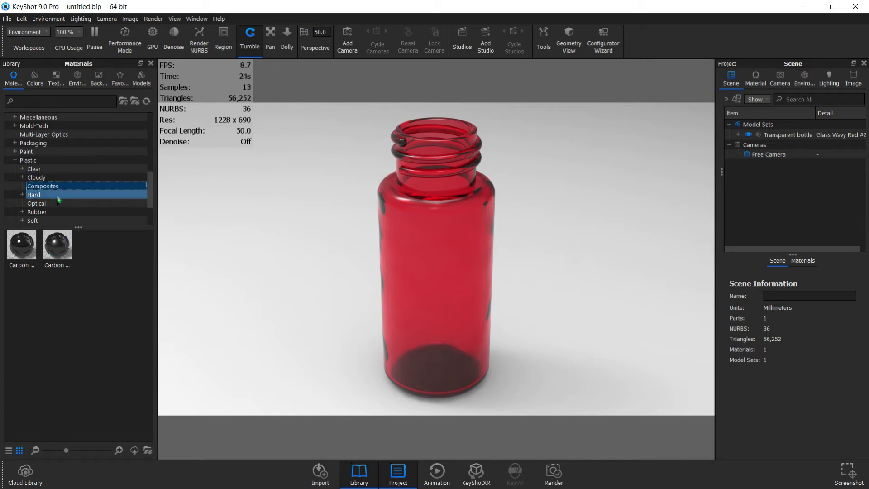
pyautogui.click(59, 196)
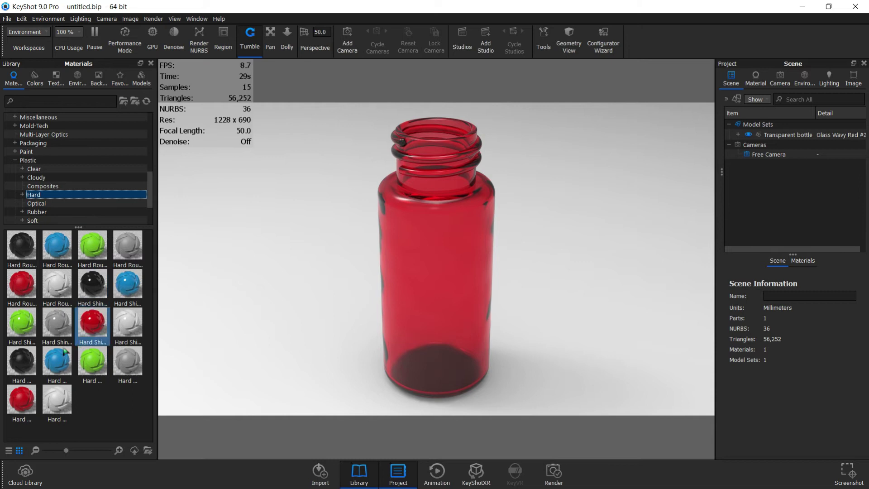
# Step: Try green, blue, grey and black Hard Shiny Plastic on the bottle, ending with blue
pyautogui.moveTo(23, 323); pyautogui.dragTo(442, 312)
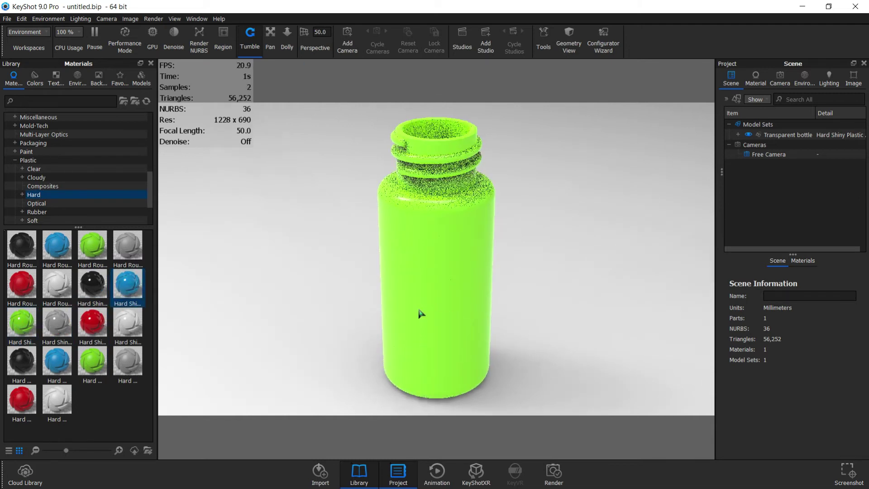
pyautogui.moveTo(122, 289); pyautogui.dragTo(435, 285)
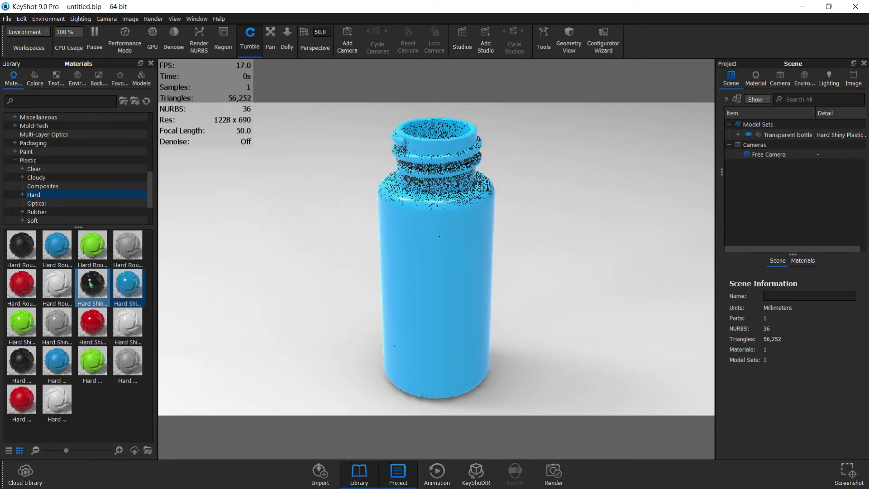
pyautogui.moveTo(57, 323); pyautogui.dragTo(418, 322)
pyautogui.moveTo(92, 283); pyautogui.dragTo(448, 319)
pyautogui.moveTo(128, 284); pyautogui.dragTo(448, 281)
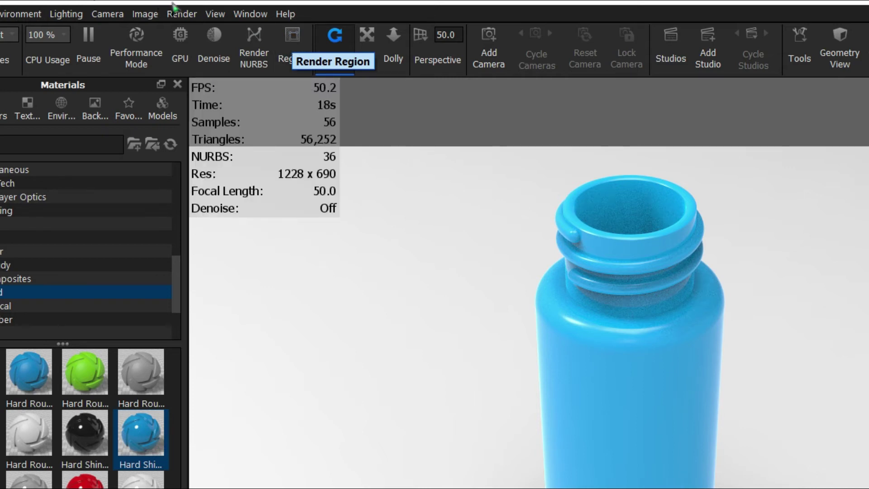
pyautogui.press('h')
pyautogui.click(216, 13)
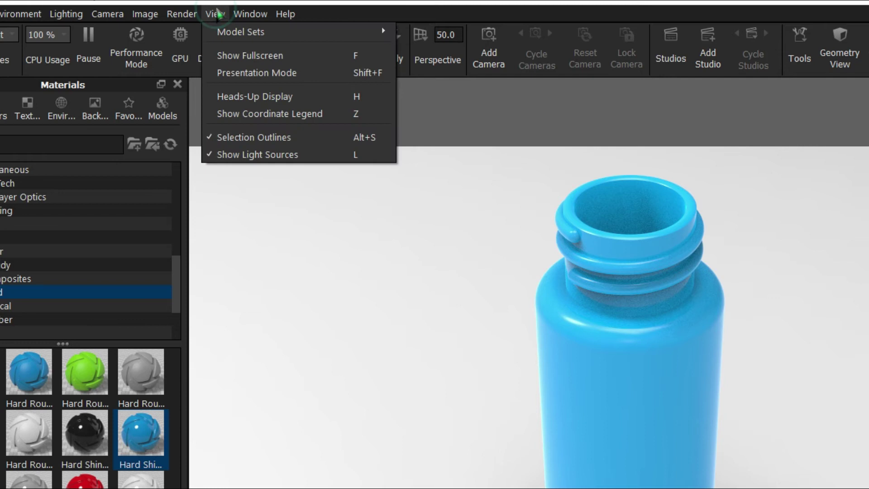
pyautogui.click(274, 100)
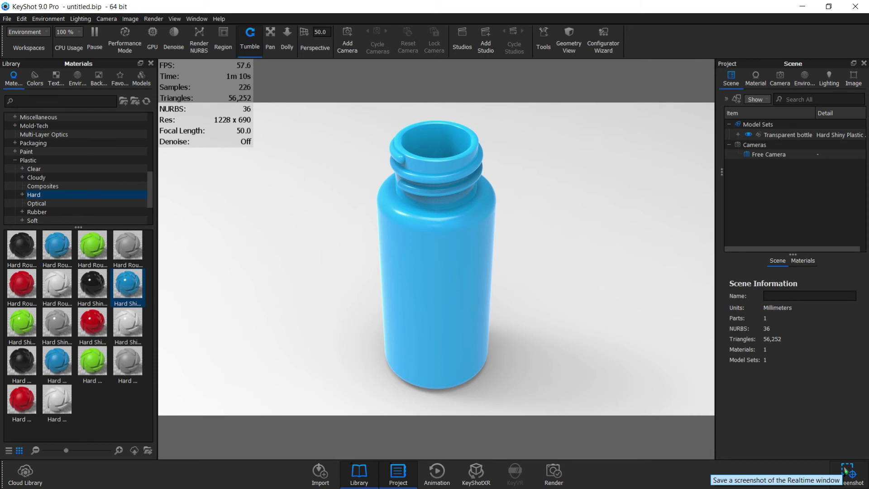
# Step: Save a screenshot of the blue bottle's realtime view as untitled.281.png
pyautogui.click(844, 470)
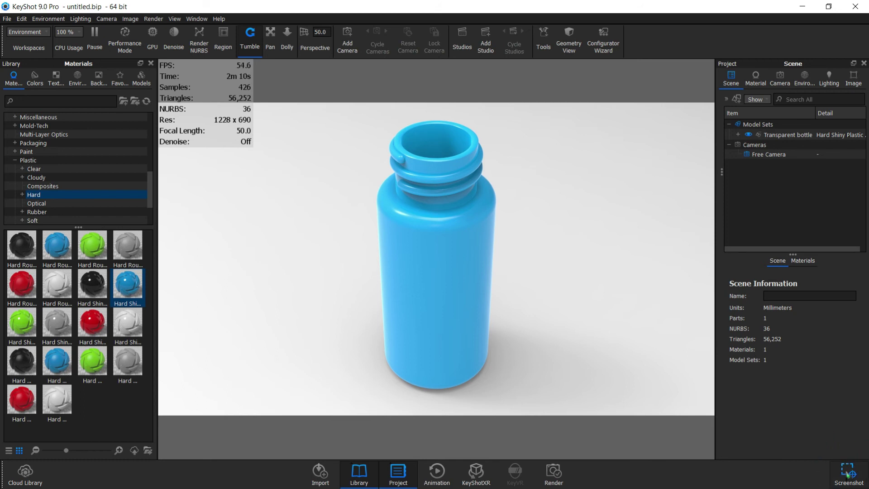
pyautogui.press('p')
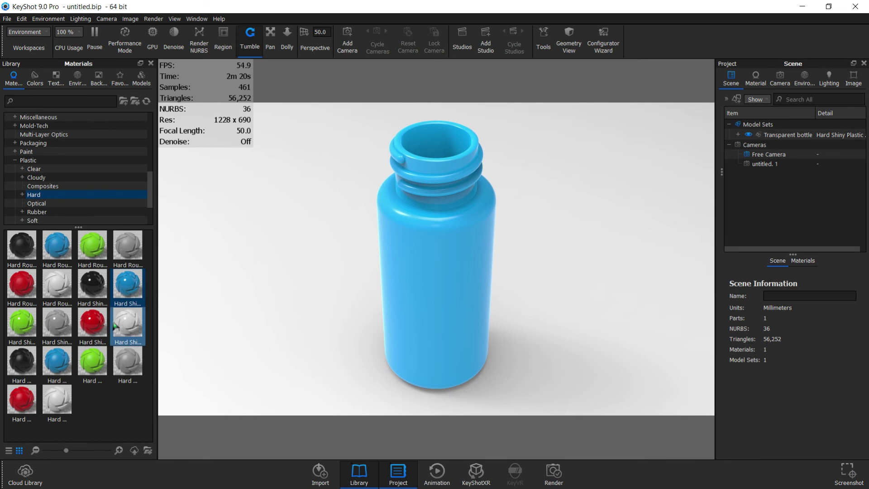
# Step: Apply brown Plastic Cloudy Shiny to the bottle and open File Explorer with Win+E
pyautogui.click(47, 178)
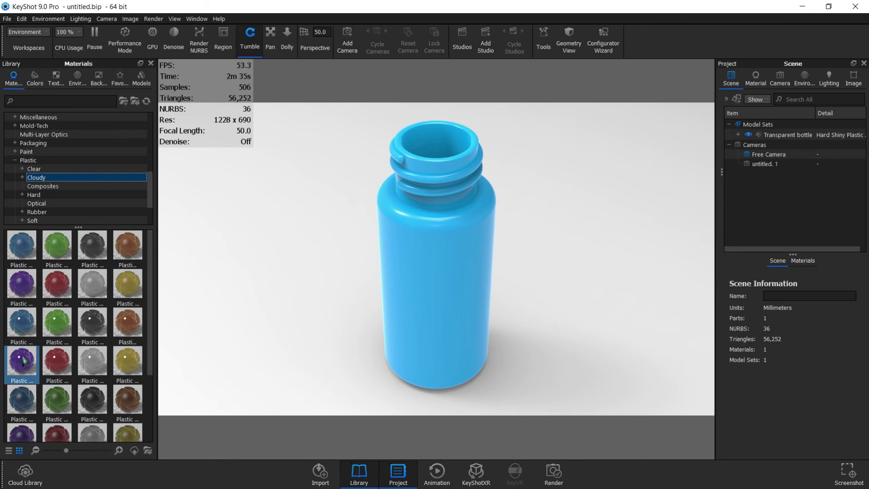
pyautogui.moveTo(125, 325); pyautogui.dragTo(439, 323)
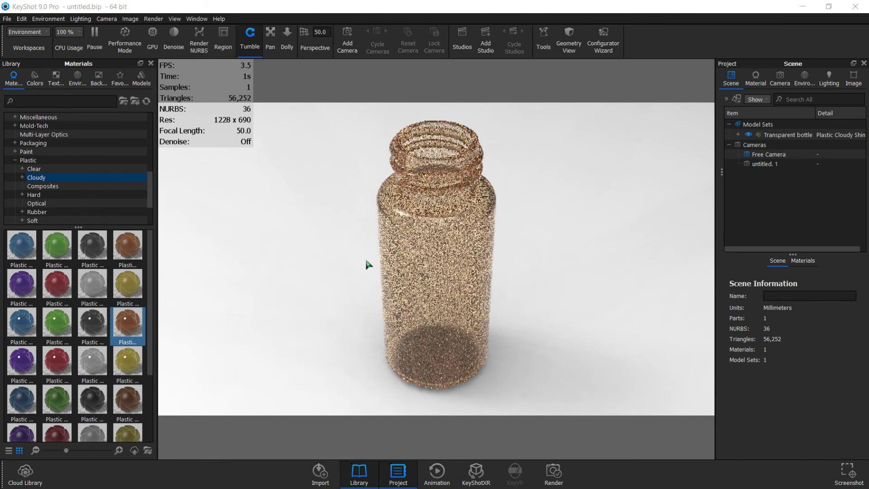
pyautogui.press('super+e')
pyautogui.moveTo(210, 130); pyautogui.dragTo(351, 64)
# Step: Browse through Pictures and Keyshot renders into the Renderings folder
pyautogui.doubleClick(455, 302)
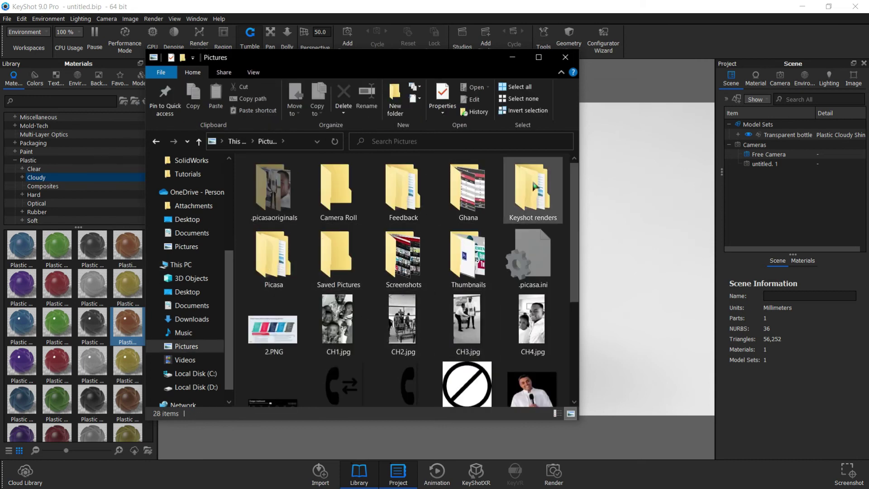
pyautogui.click(534, 185)
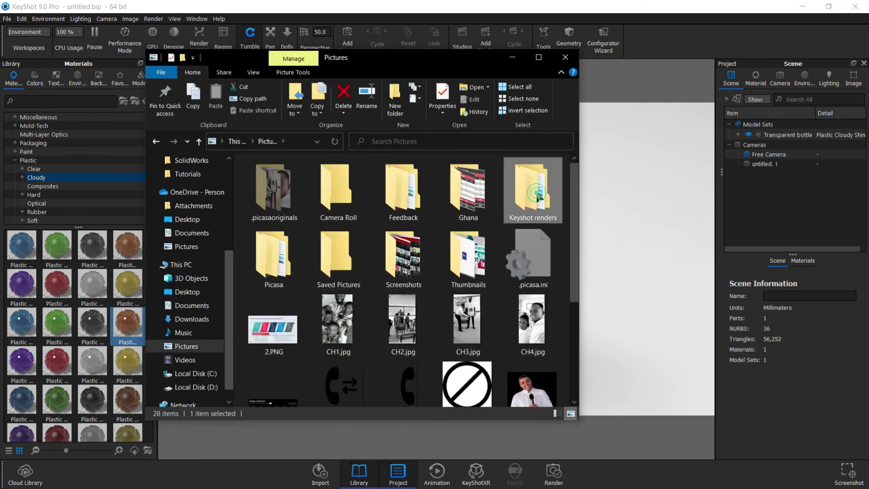
pyautogui.doubleClick(525, 199)
pyautogui.click(397, 194)
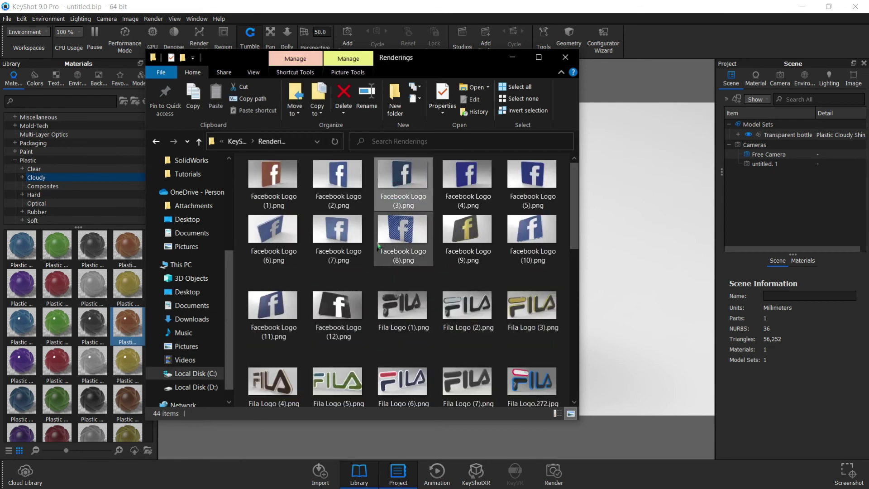
pyautogui.click(339, 231)
# Step: Preview Transparent bottle.jpg, flip between the red glass and blue plastic renders, then close the viewer
pyautogui.scroll(-8, 445, 296)
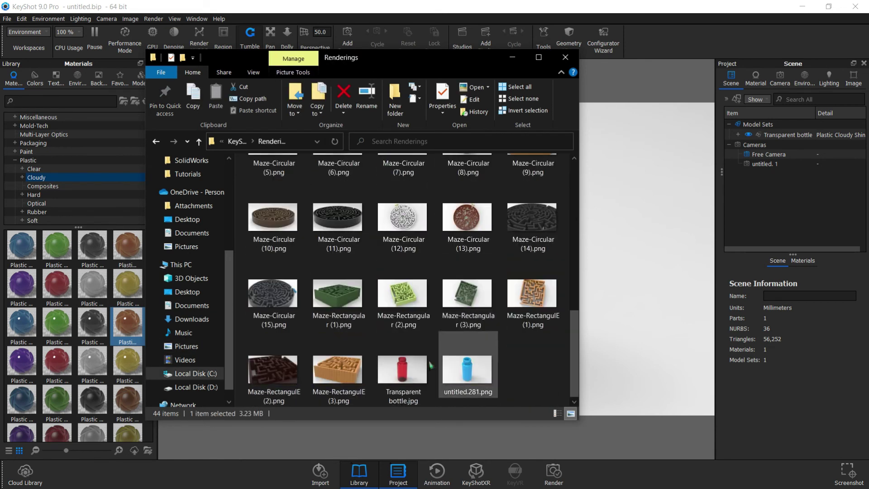
pyautogui.click(402, 372)
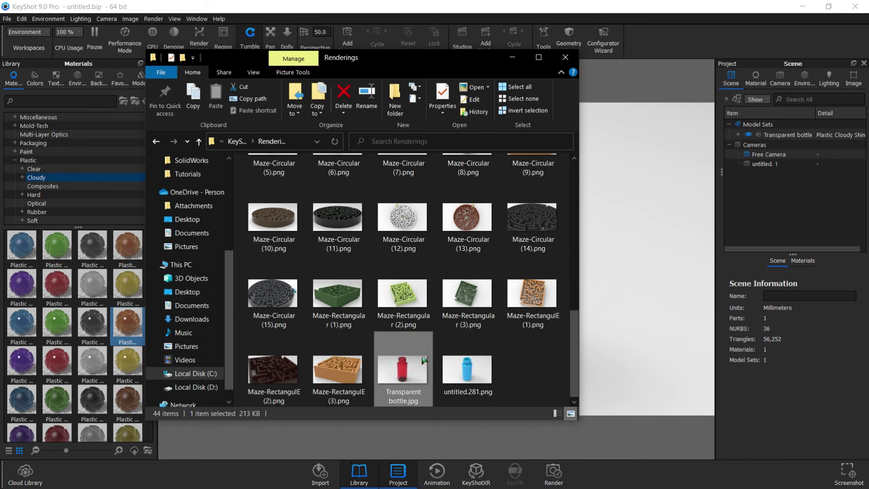
pyautogui.doubleClick(411, 356)
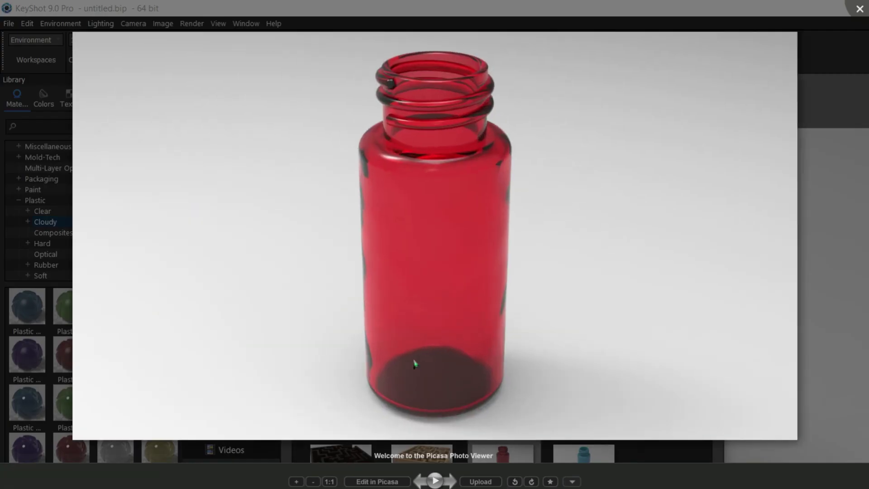
pyautogui.scroll(2, 414, 363)
pyautogui.press('Right')
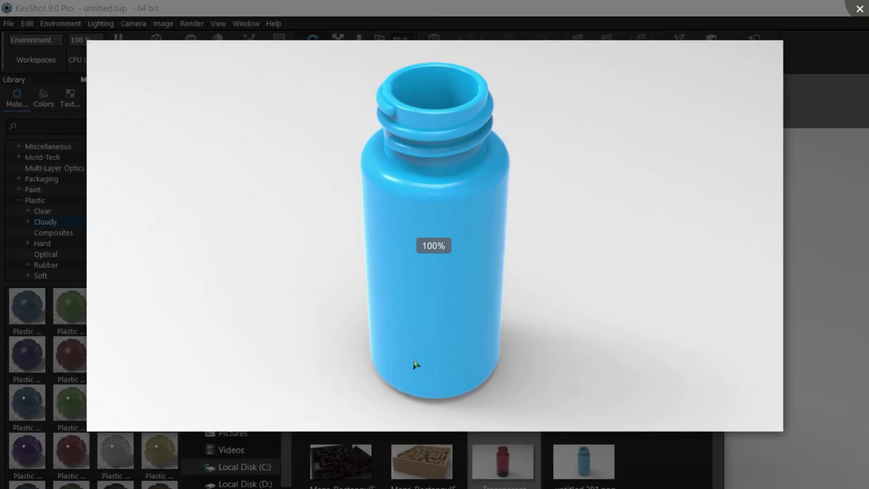
pyautogui.scroll(2, 417, 365)
pyautogui.press('Left')
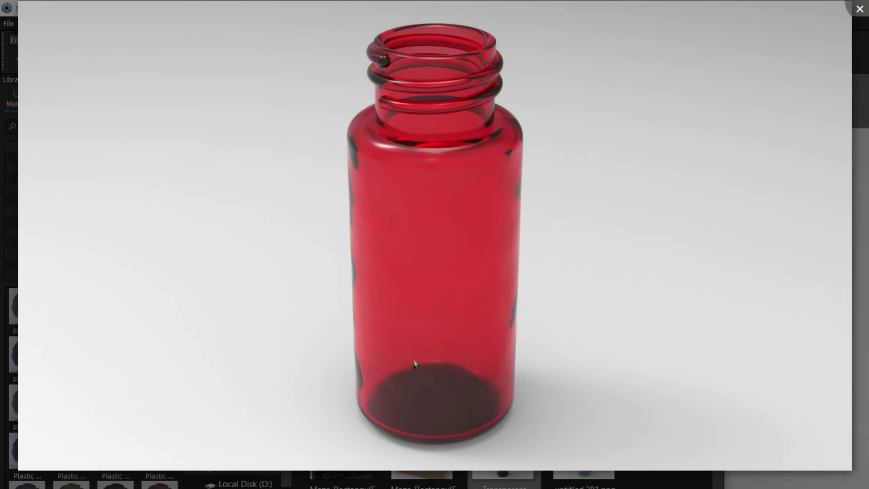
pyautogui.press('Right')
pyautogui.press('Left')
pyautogui.press('Escape')
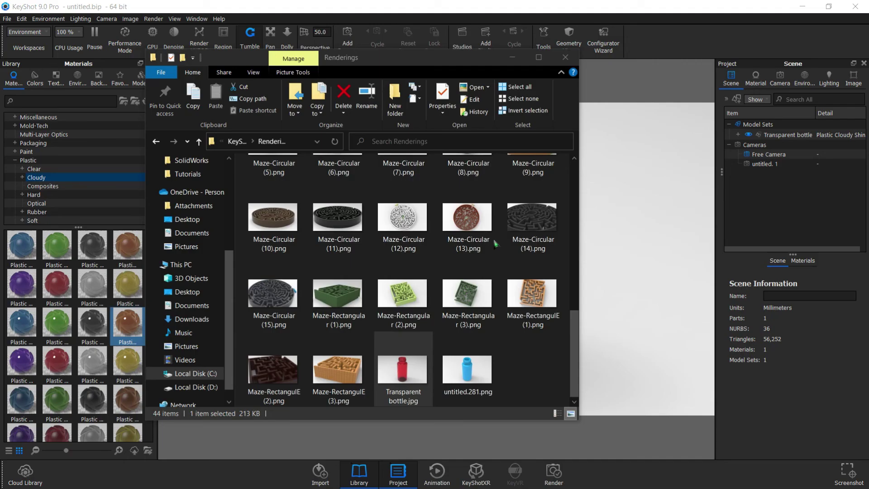
# Step: Switch from File Explorer back to KeyShot's real-time view showing the Plastic Cloudy Shiny bottle
pyautogui.hotkey('alt', 'Tab')
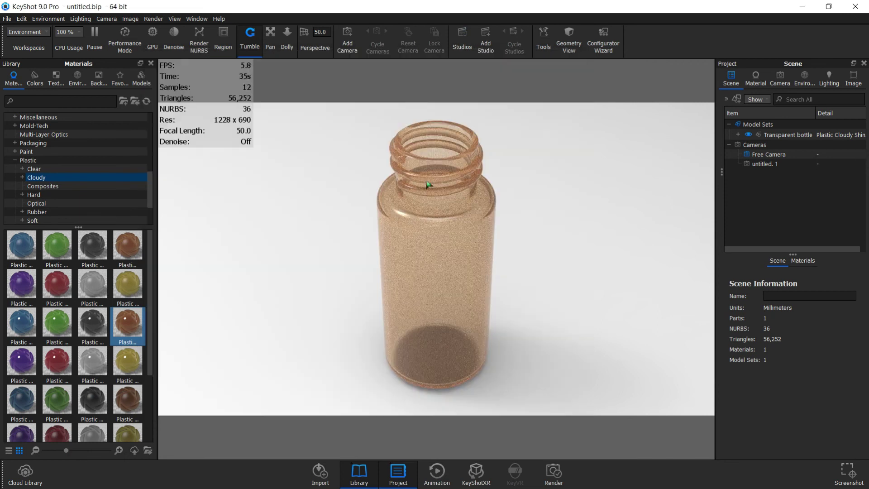